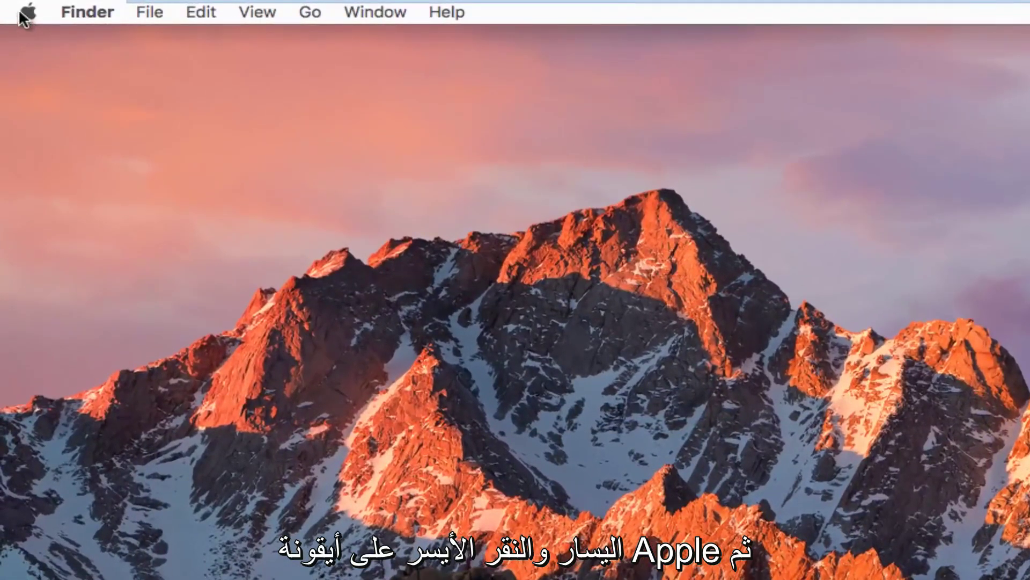
Go from the Apple menu to System Preferences and show the current account in Users & Groups.
{"action": "left_click", "coordinate": [24, 14]}
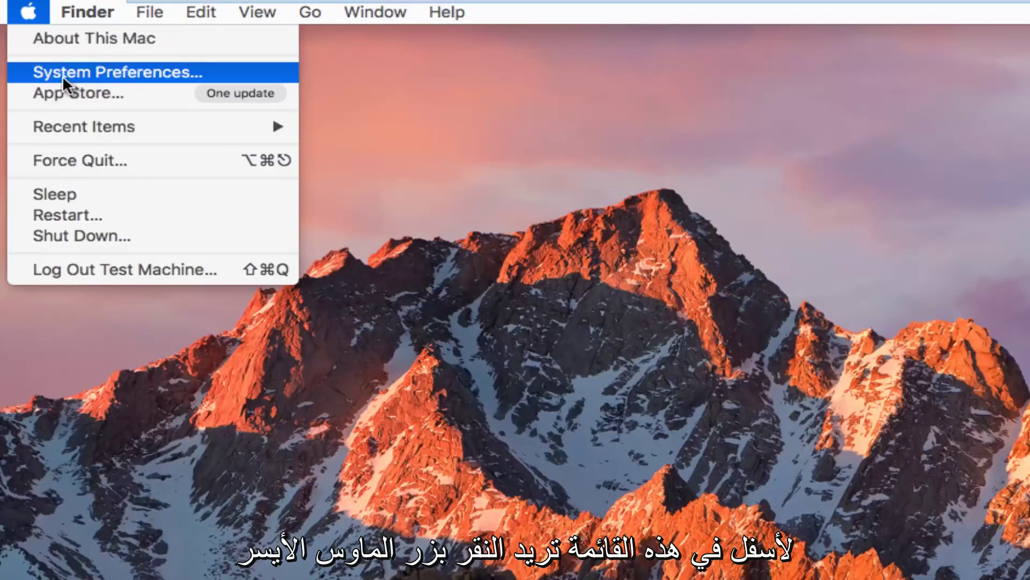
{"action": "left_click", "coordinate": [76, 70]}
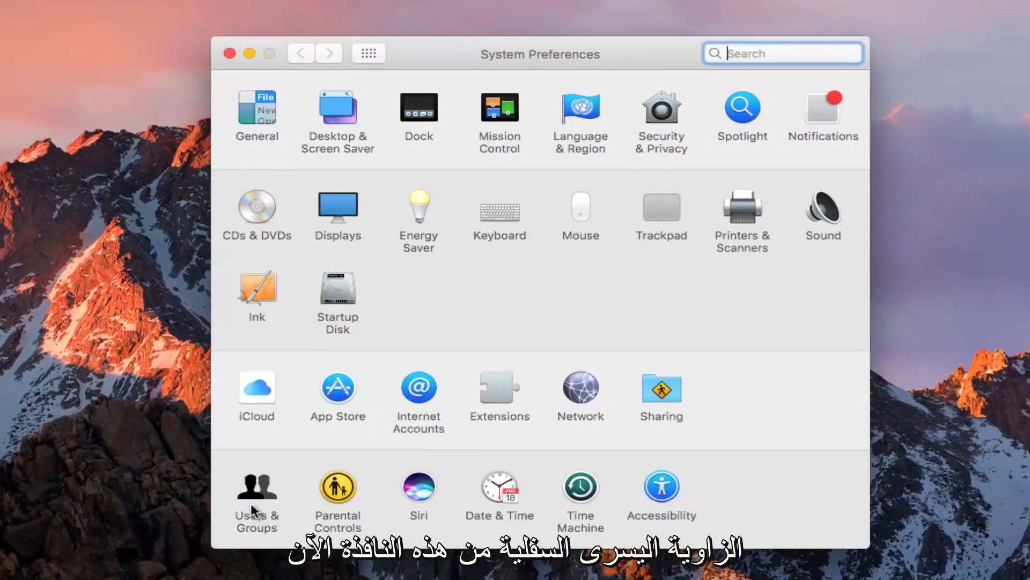
{"action": "left_click", "coordinate": [250, 504]}
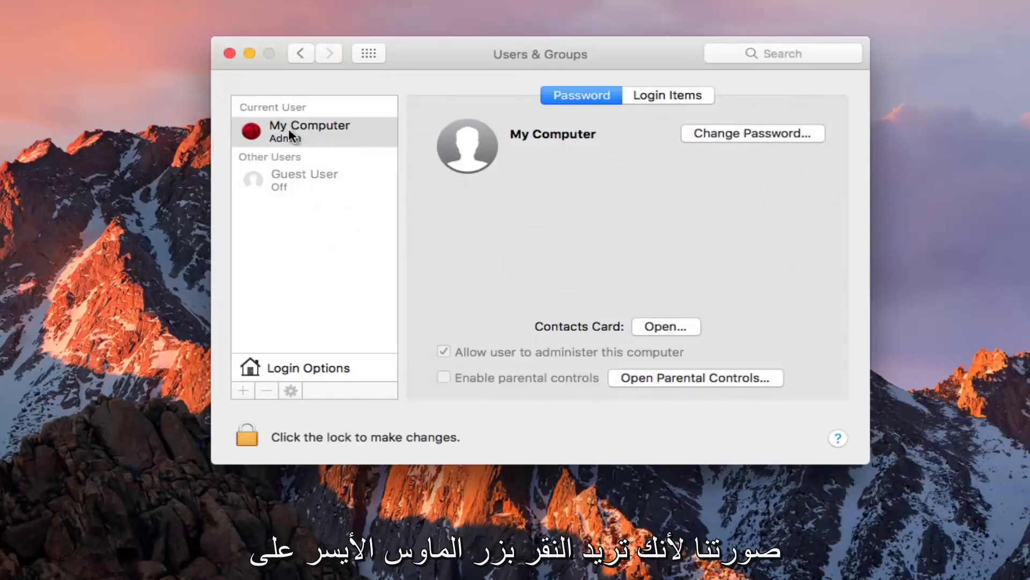
Unlock Users & Groups by authenticating with the administrator password.
{"action": "left_click", "coordinate": [244, 437]}
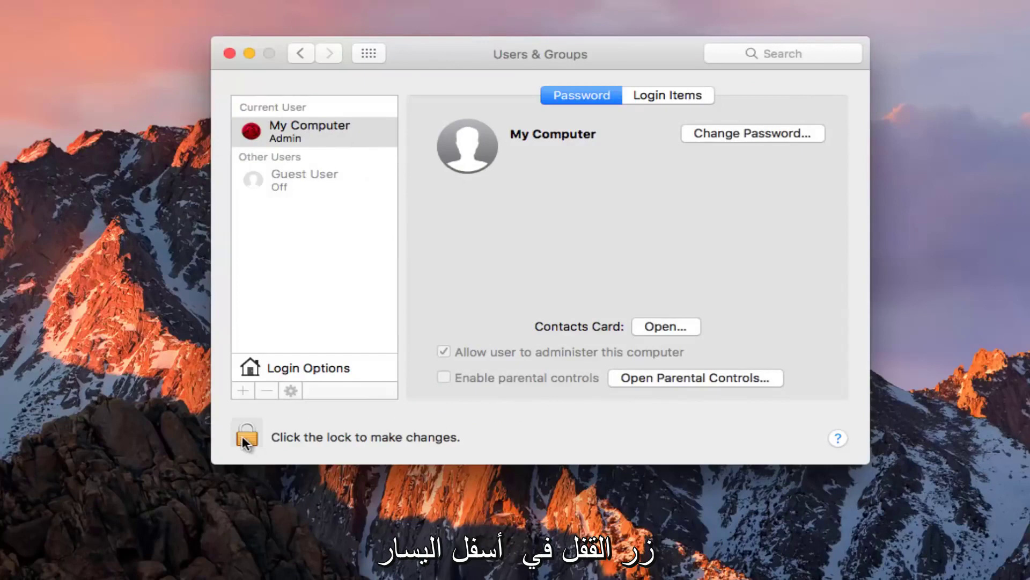
{"action": "left_click", "coordinate": [246, 439]}
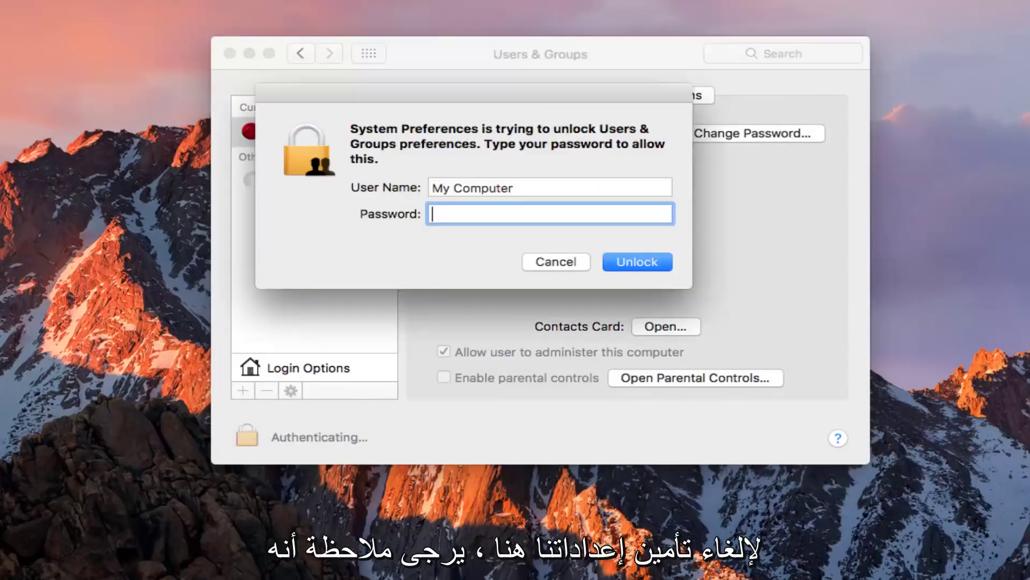
{"action": "type", "text": "*****"}
{"action": "key", "text": "Return"}
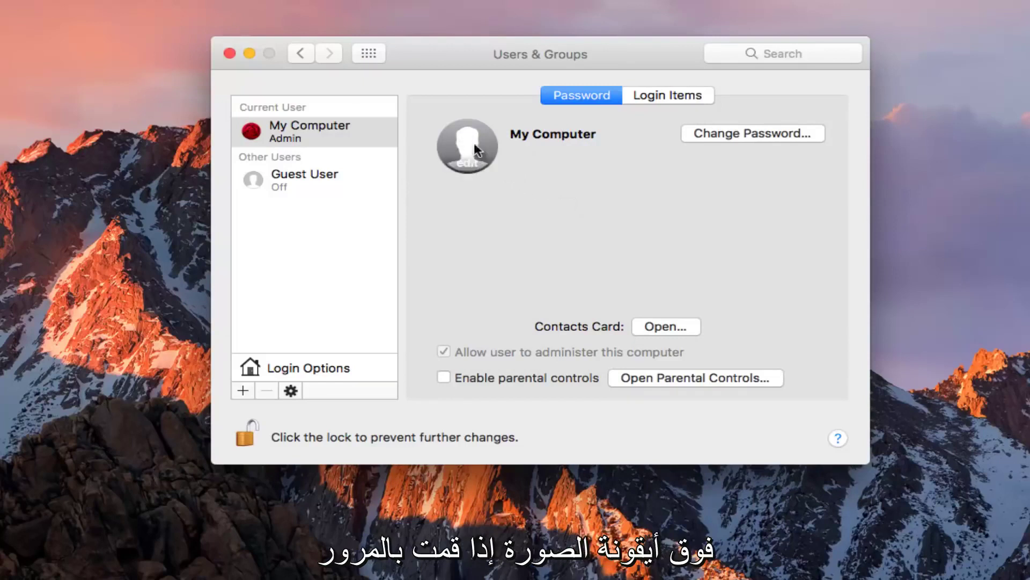
Open the avatar picture chooser and look through the Camera, Photos and Defaults sources.
{"action": "left_click", "coordinate": [464, 171]}
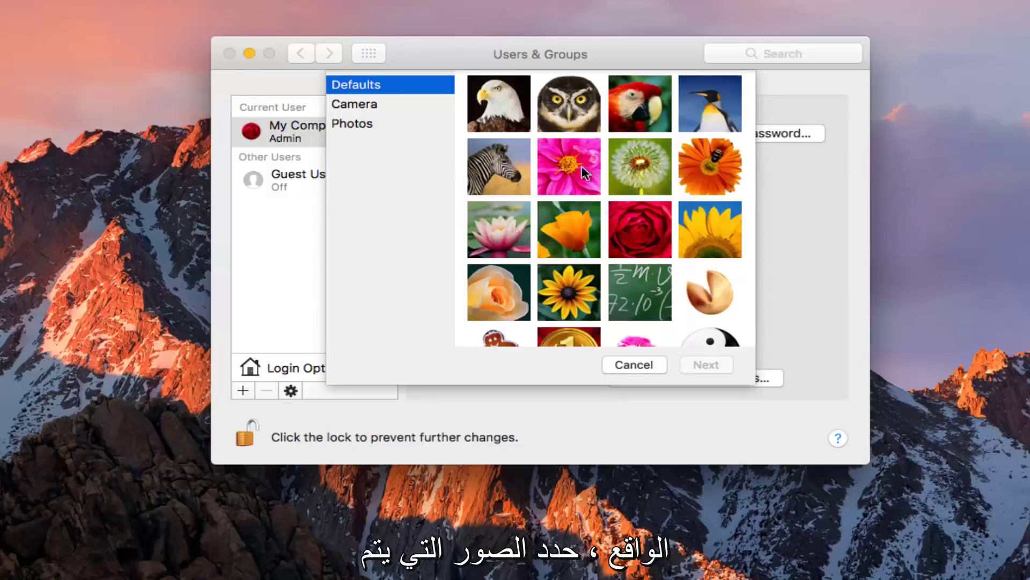
{"action": "scroll", "coordinate": [583, 174], "scroll_direction": "down", "scroll_amount": 5}
{"action": "scroll", "coordinate": [585, 230], "scroll_direction": "up", "scroll_amount": 3}
{"action": "scroll", "coordinate": [564, 208], "scroll_direction": "up", "scroll_amount": 2}
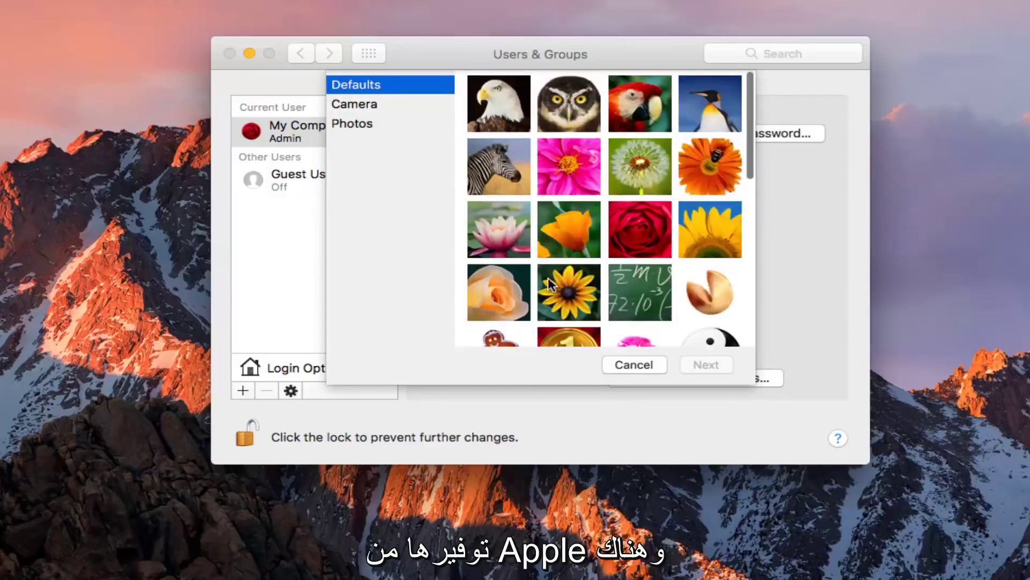
{"action": "scroll", "coordinate": [553, 282], "scroll_direction": "down", "scroll_amount": 2}
{"action": "scroll", "coordinate": [564, 258], "scroll_direction": "down", "scroll_amount": 3}
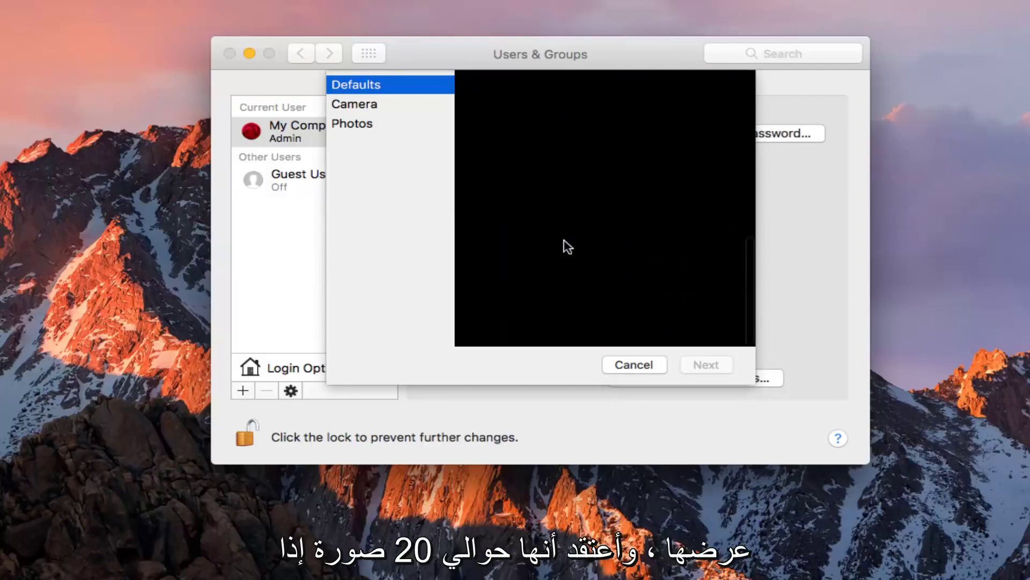
{"action": "scroll", "coordinate": [564, 245], "scroll_direction": "up", "scroll_amount": 5}
{"action": "scroll", "coordinate": [555, 231], "scroll_direction": "down", "scroll_amount": 5}
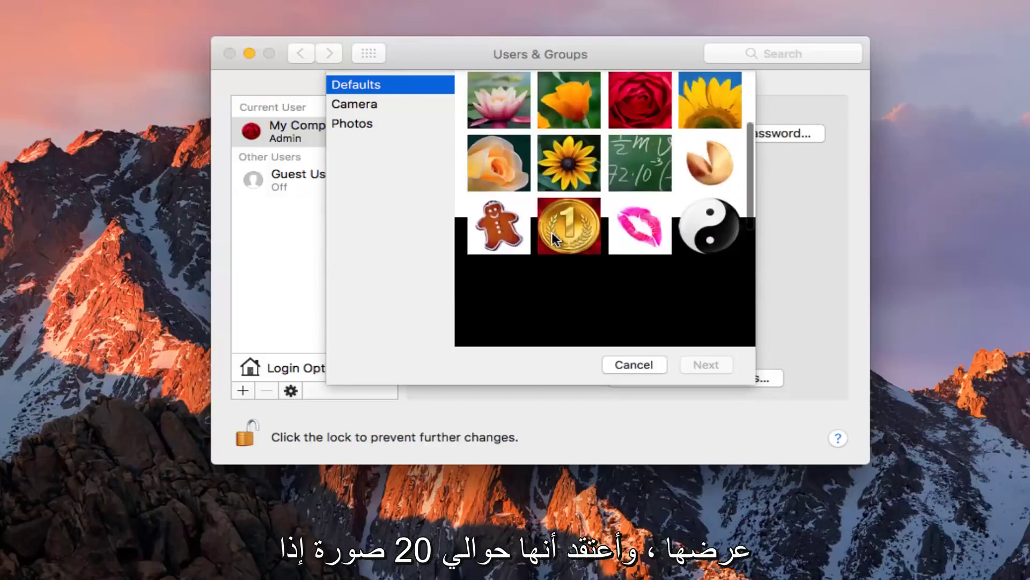
{"action": "scroll", "coordinate": [555, 231], "scroll_direction": "up", "scroll_amount": 5}
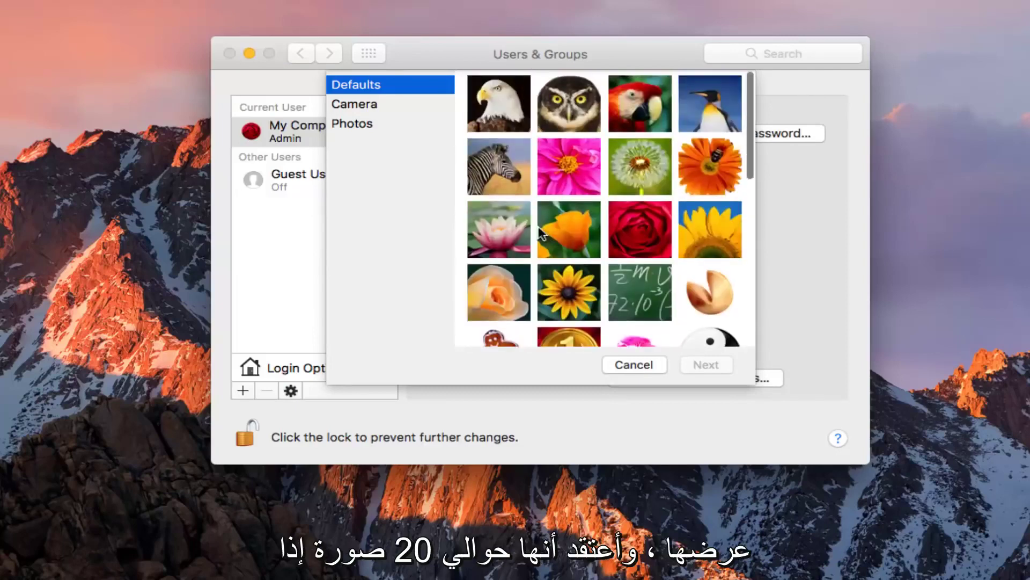
{"action": "left_click", "coordinate": [349, 105]}
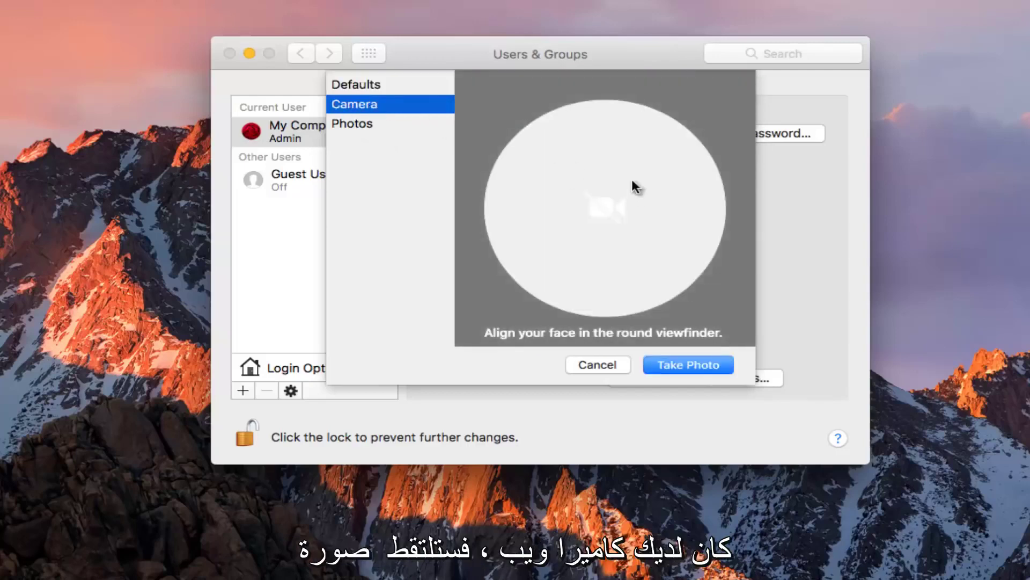
{"action": "left_click", "coordinate": [356, 126]}
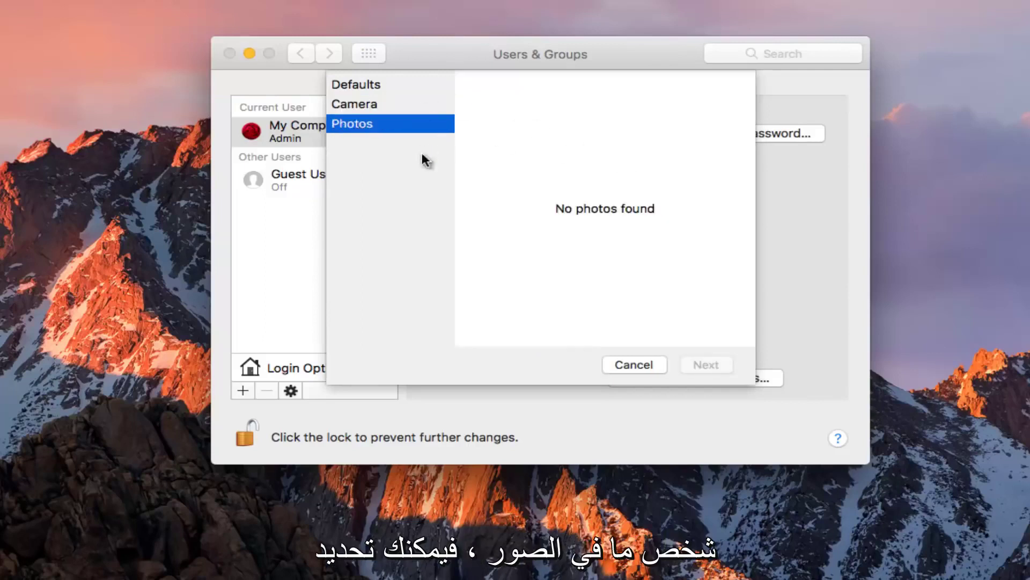
{"action": "left_click", "coordinate": [354, 87]}
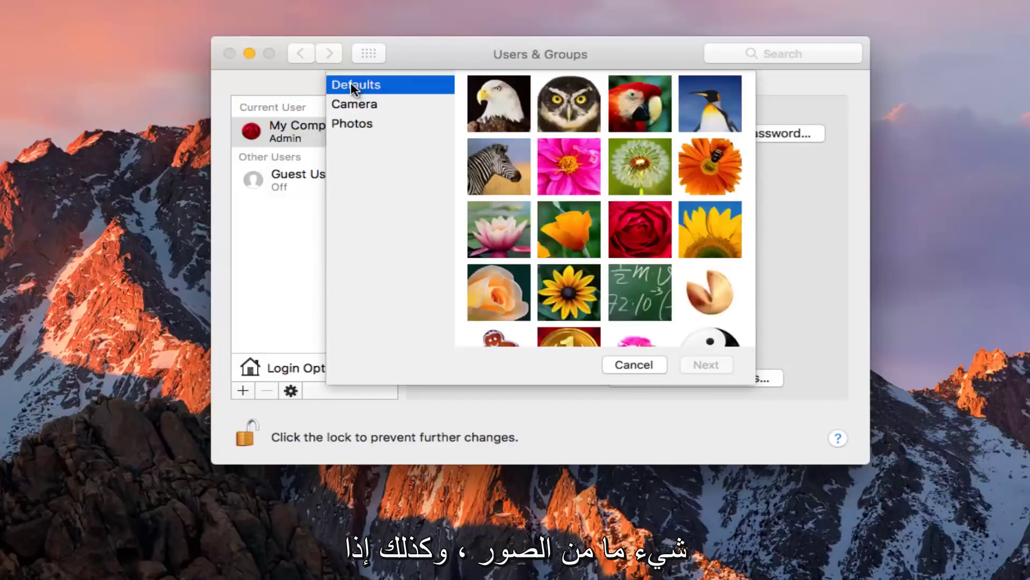
Cancel the picture chooser and view the empty Documents folder in a Finder window.
{"action": "left_click", "coordinate": [626, 369]}
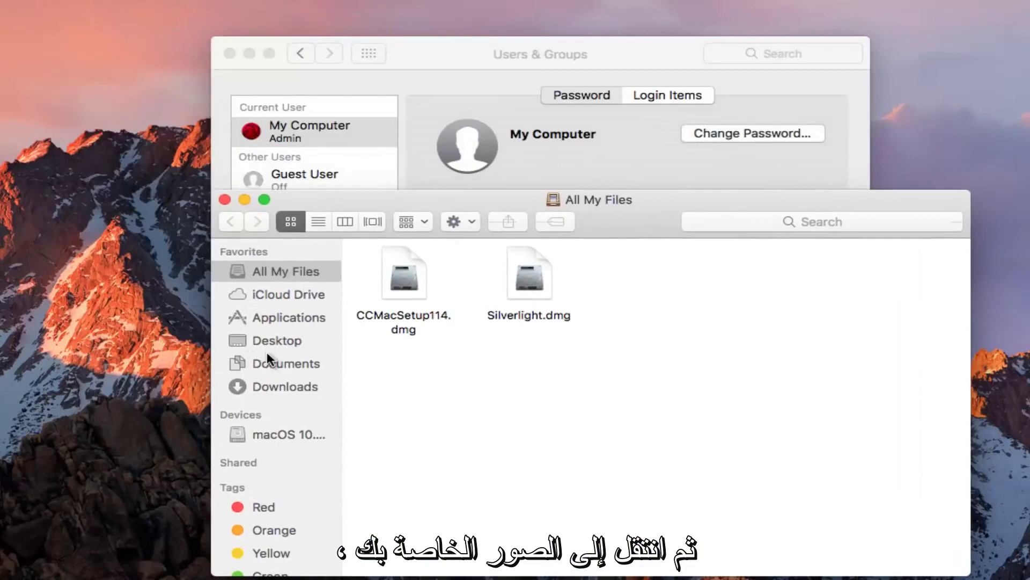
{"action": "left_click", "coordinate": [266, 362]}
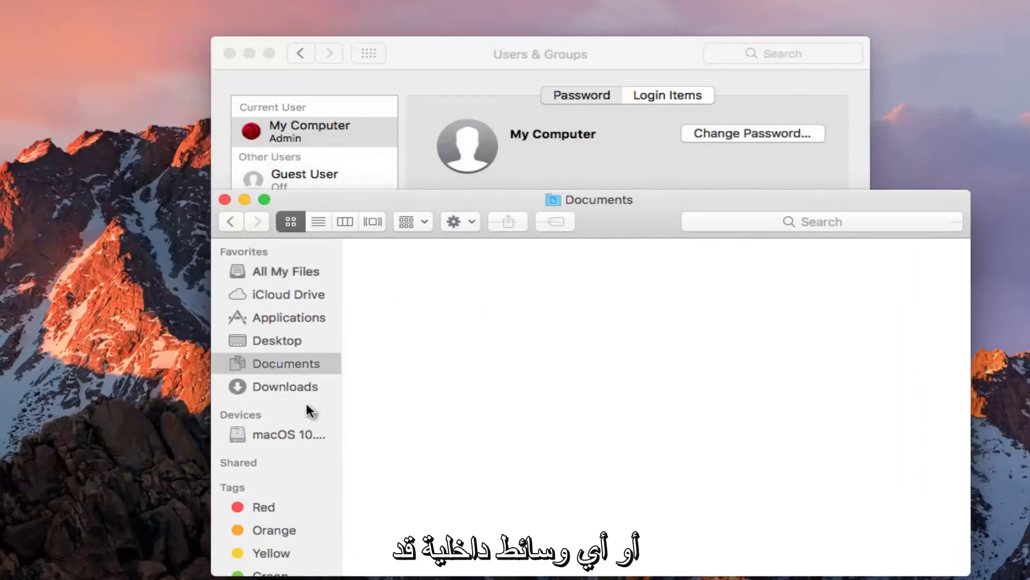
{"action": "left_click_drag", "start_coordinate": [612, 201], "coordinate": [593, 260]}
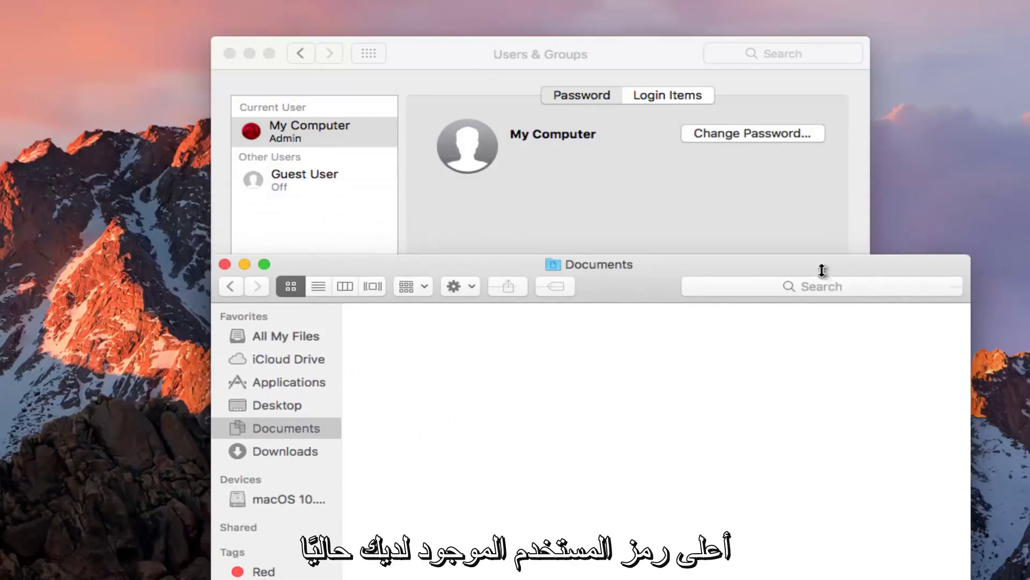
Minimize Finder, pick the basketball from Defaults and zoom deep into it for cropping.
{"action": "left_click", "coordinate": [245, 265]}
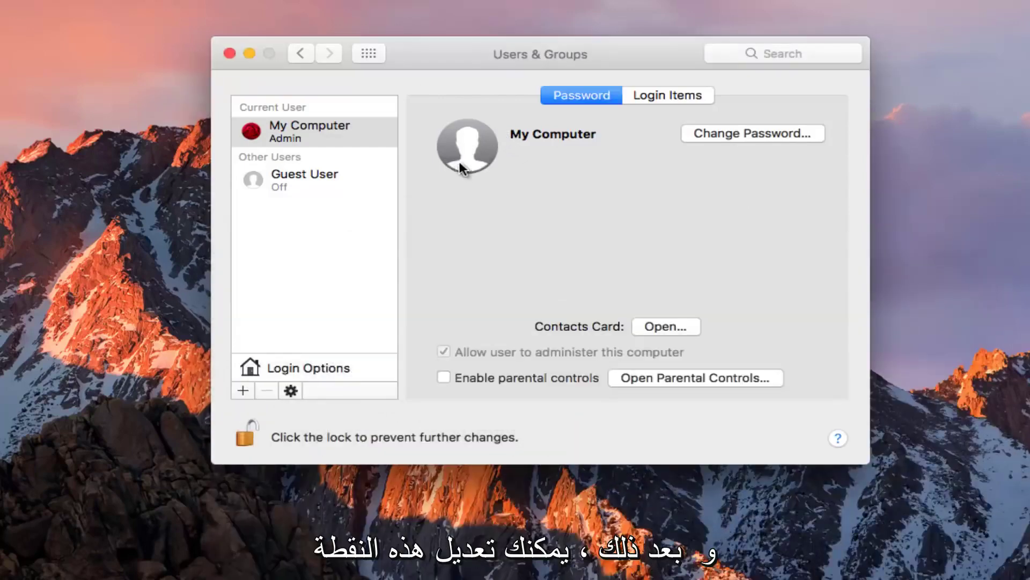
{"action": "left_click", "coordinate": [462, 164]}
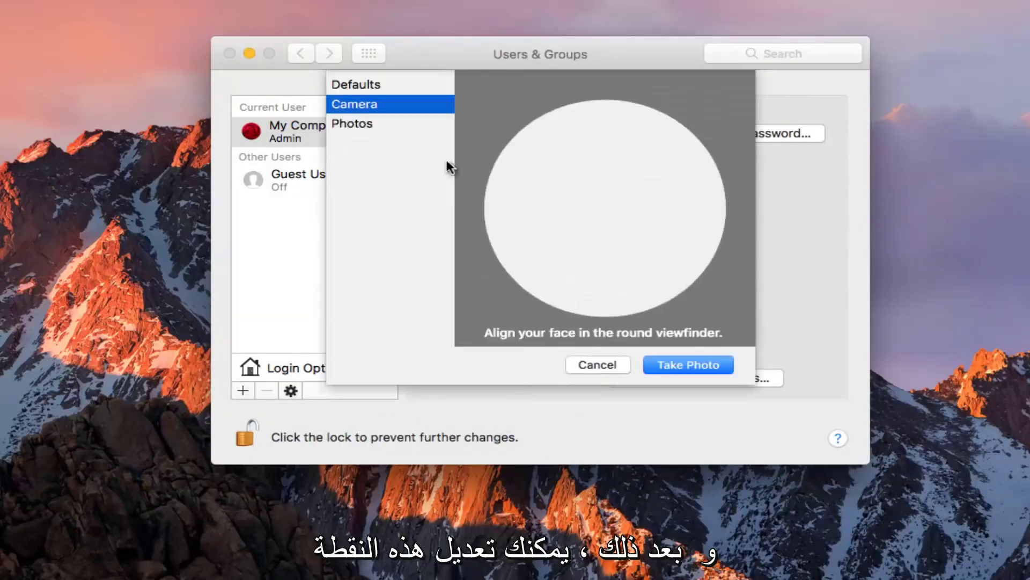
{"action": "left_click", "coordinate": [349, 89]}
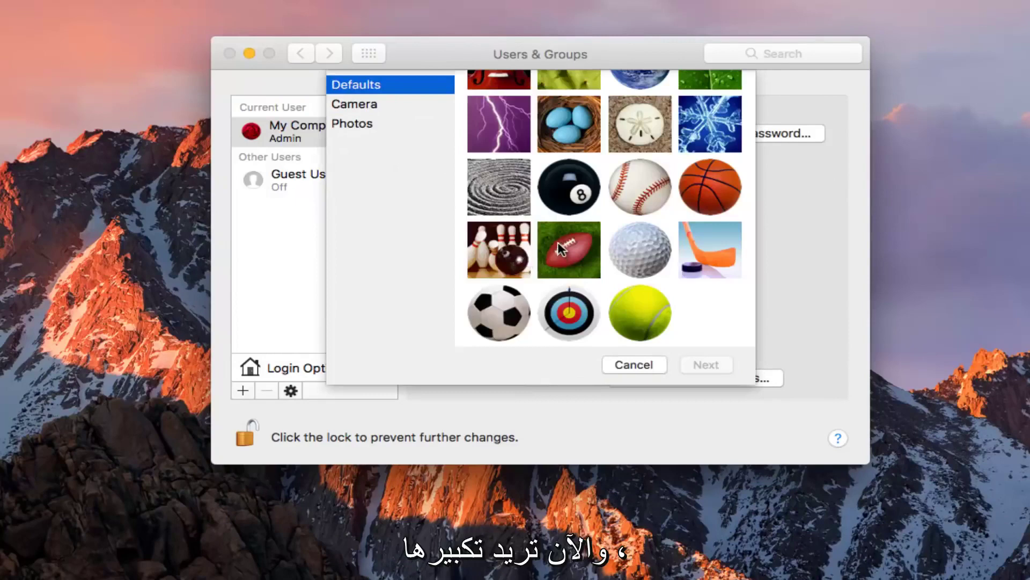
{"action": "scroll", "coordinate": [561, 249], "scroll_direction": "up", "scroll_amount": 10}
{"action": "scroll", "coordinate": [551, 233], "scroll_direction": "down", "scroll_amount": 10}
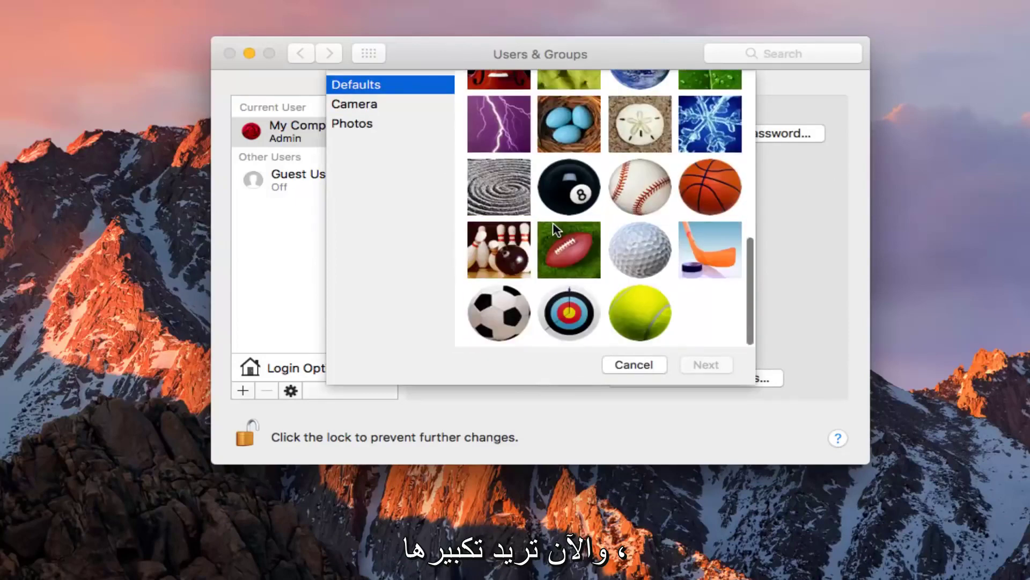
{"action": "scroll", "coordinate": [554, 222], "scroll_direction": "up", "scroll_amount": 10}
{"action": "scroll", "coordinate": [553, 222], "scroll_direction": "down", "scroll_amount": 10}
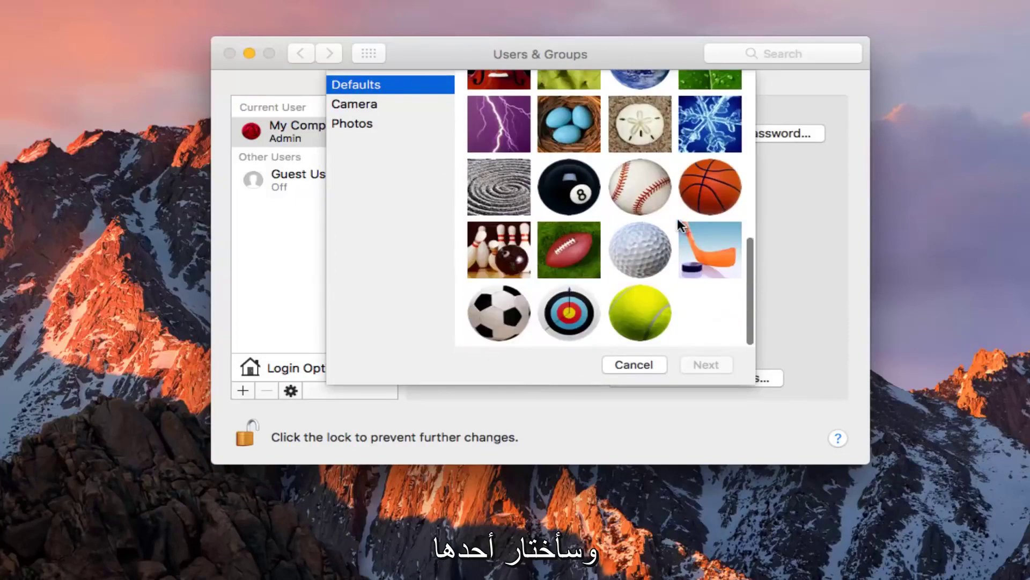
{"action": "left_click", "coordinate": [709, 192]}
{"action": "left_click", "coordinate": [704, 367]}
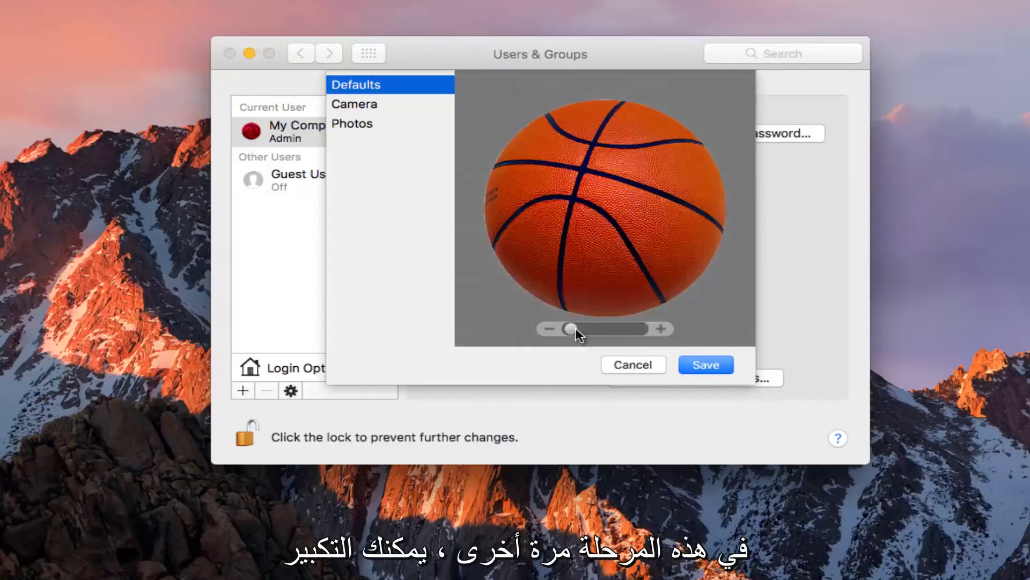
{"action": "mouse_move", "coordinate": [571, 328]}
{"action": "left_mouse_down"}
{"action": "mouse_move", "coordinate": [638, 327]}
{"action": "mouse_move", "coordinate": [563, 328]}
{"action": "mouse_move", "coordinate": [605, 328]}
{"action": "left_mouse_up"}
{"action": "mouse_move", "coordinate": [568, 207]}
{"action": "left_mouse_down"}
{"action": "mouse_move", "coordinate": [603, 166]}
{"action": "mouse_move", "coordinate": [511, 127]}
{"action": "left_mouse_up"}
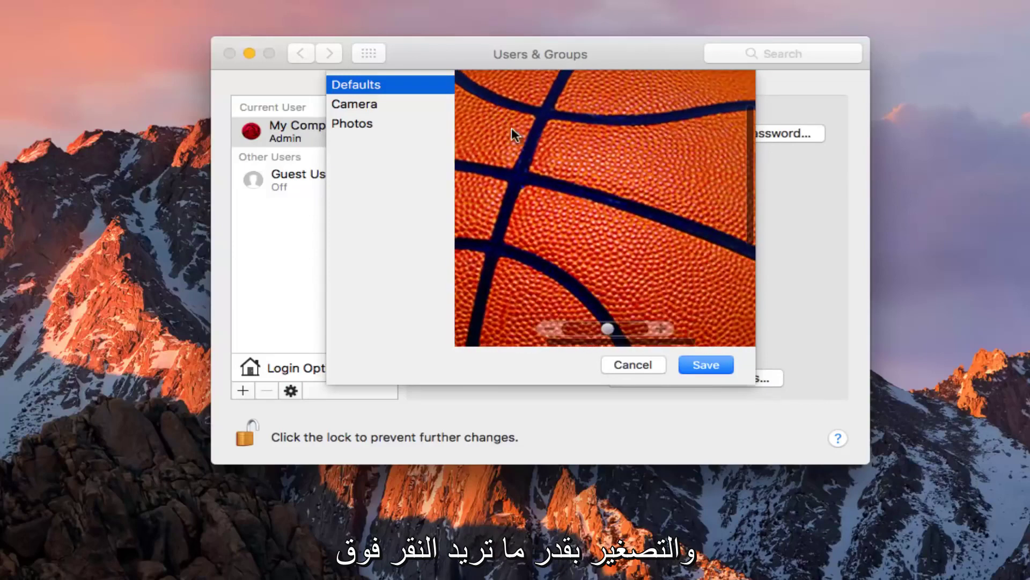
Save the basketball avatar, relock the padlock and close the Users & Groups window.
{"action": "left_click", "coordinate": [698, 366]}
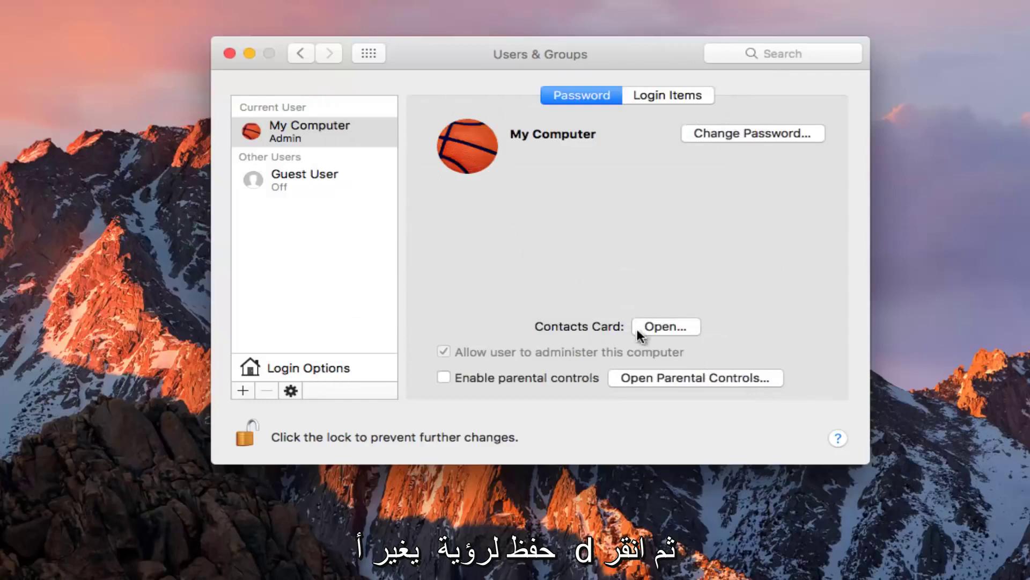
{"action": "left_click", "coordinate": [243, 438]}
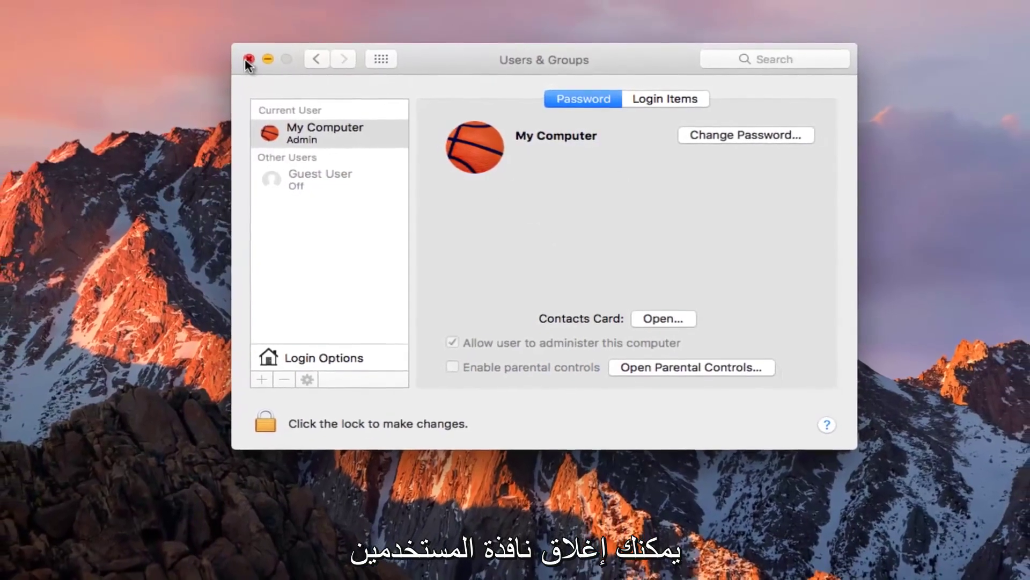
{"action": "left_click", "coordinate": [248, 60]}
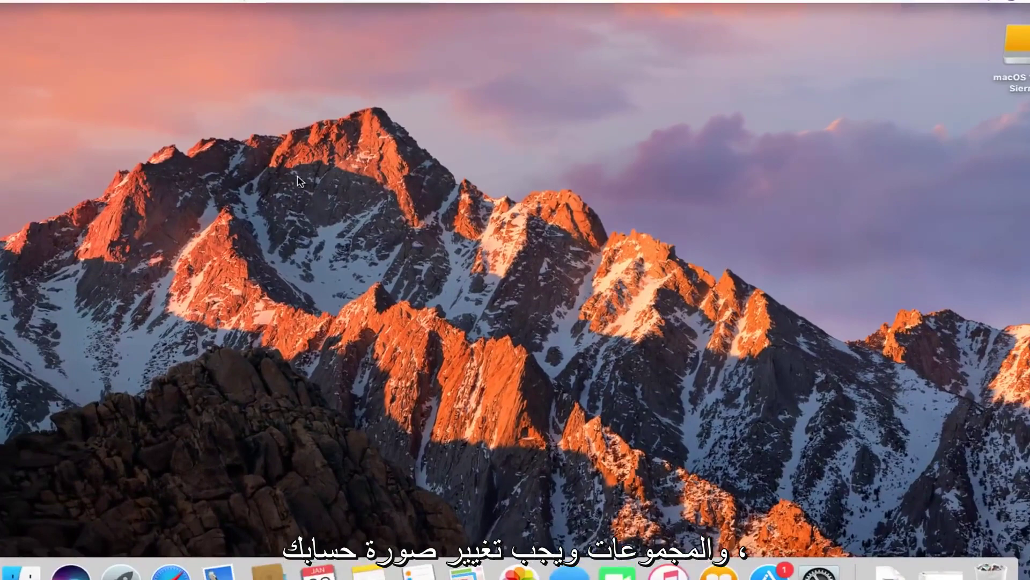